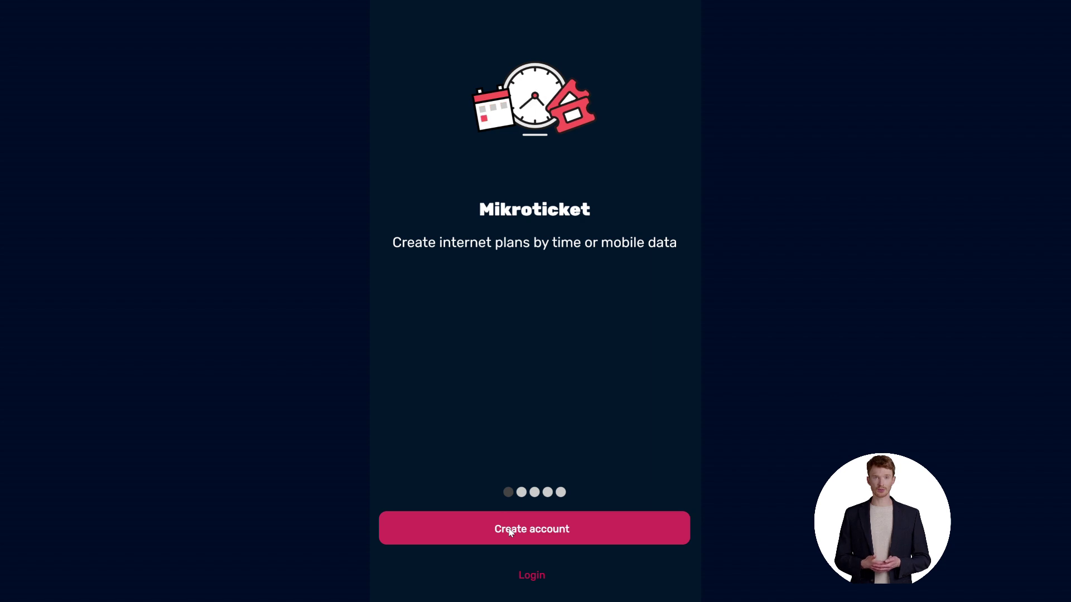
- Sign in to Mikroticket with the Google account and reach the home dashboard
left_click(531, 575)
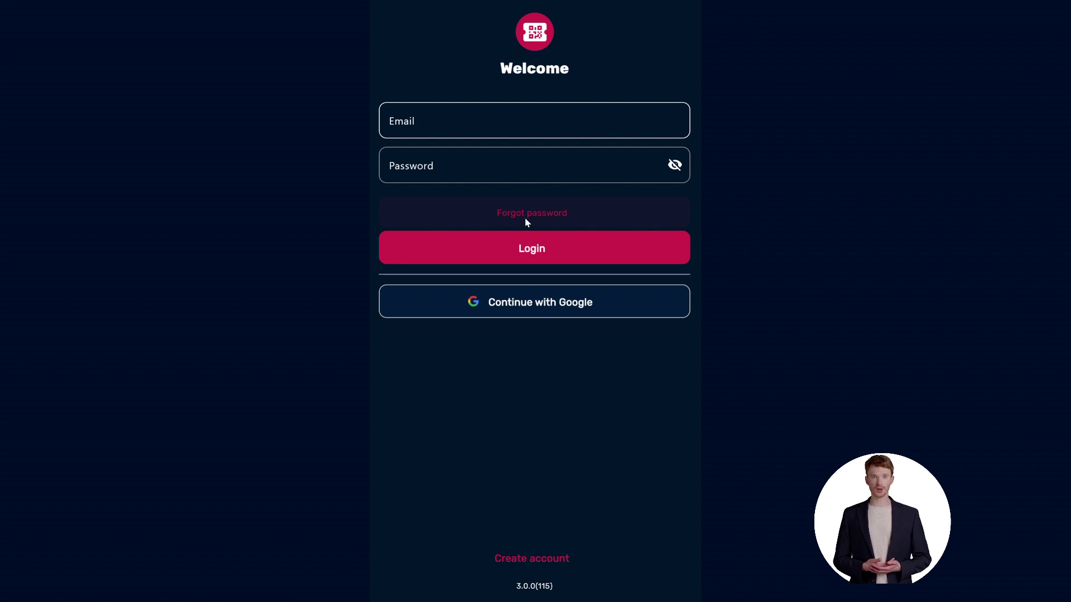
left_click(538, 304)
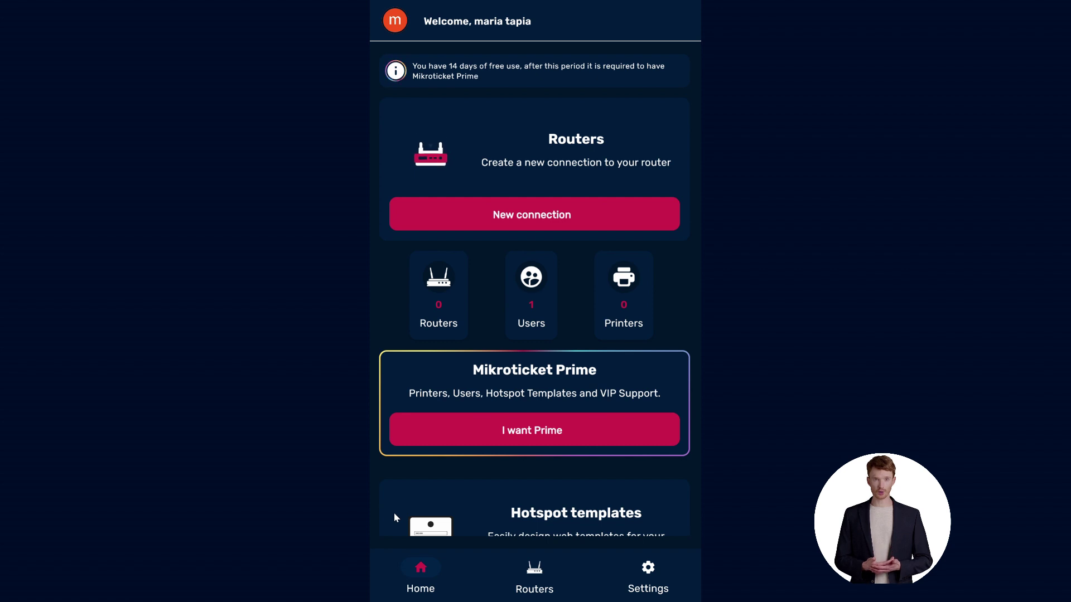
- Add a new router connection to 192.168.88.1 on port 80 and connect as admin
left_click(430, 304)
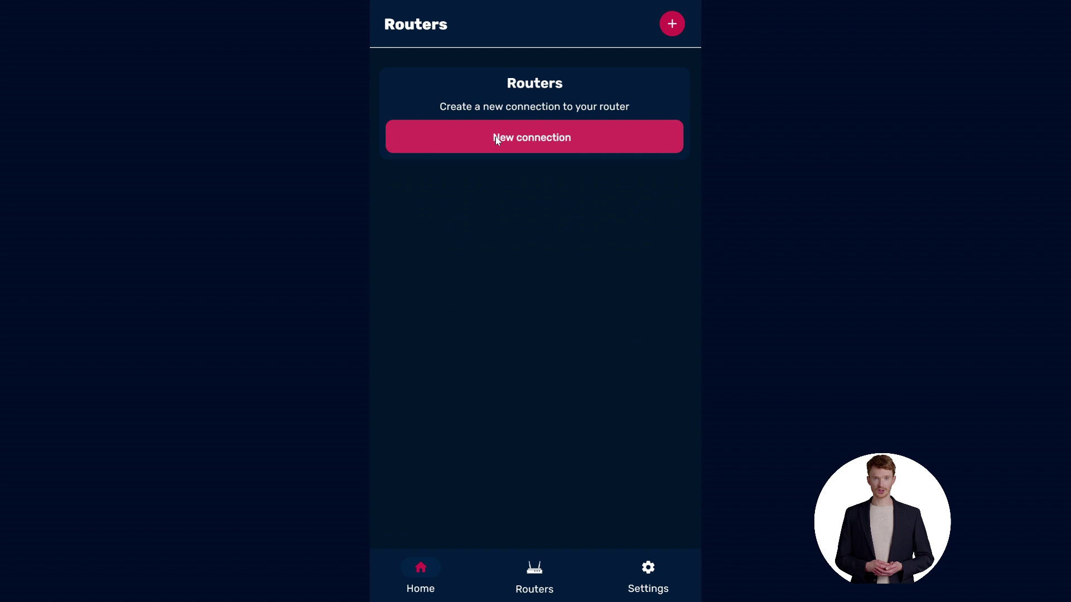
left_click(495, 136)
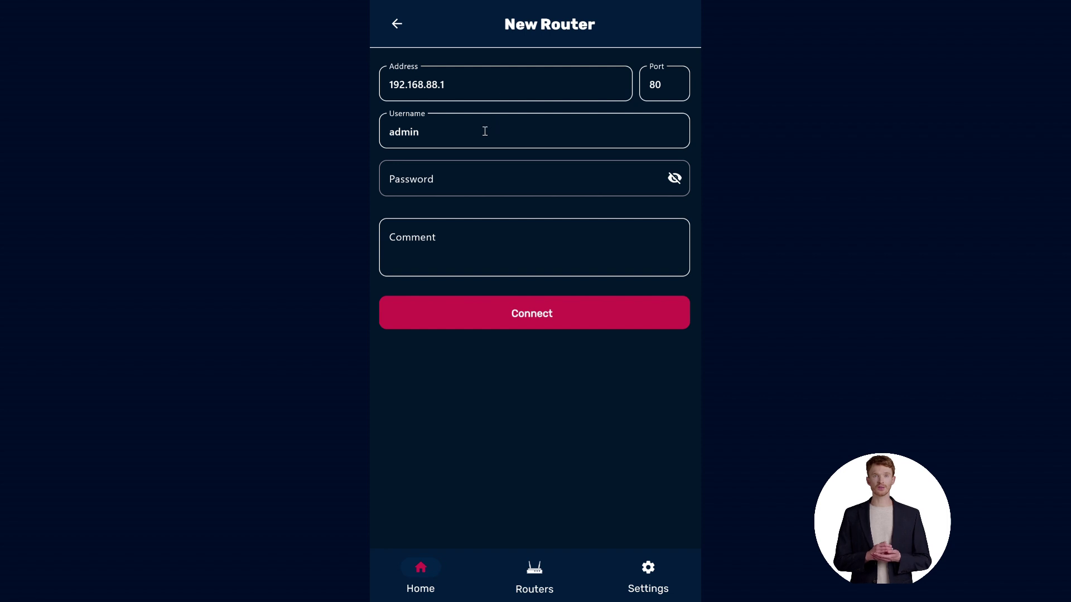
left_click(480, 323)
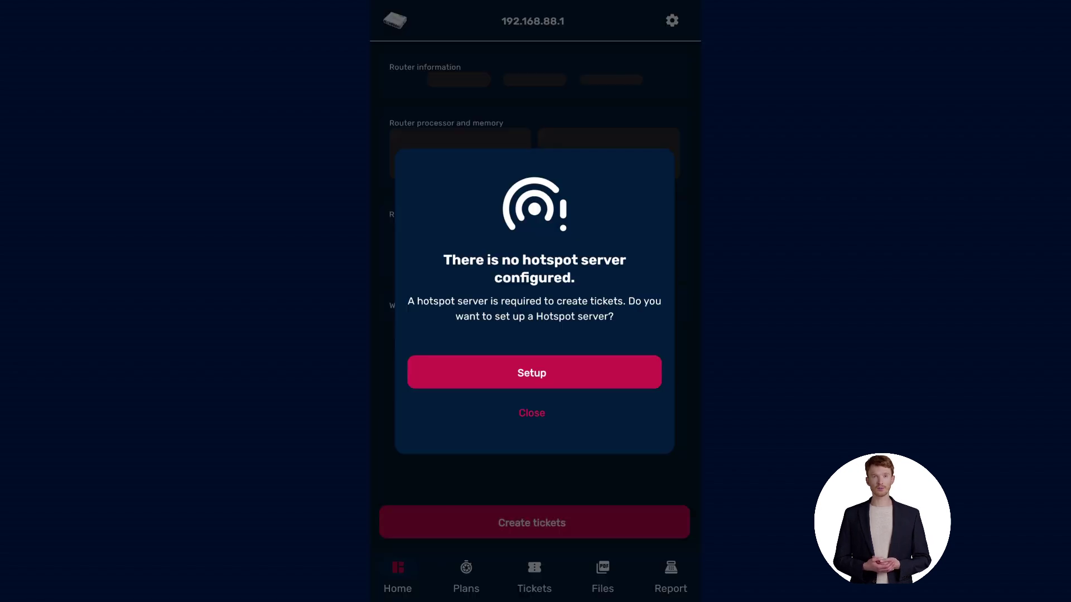
- Create the hotspot server with DNS name hotspot.mikroticket.com and a local admin user
left_click(457, 377)
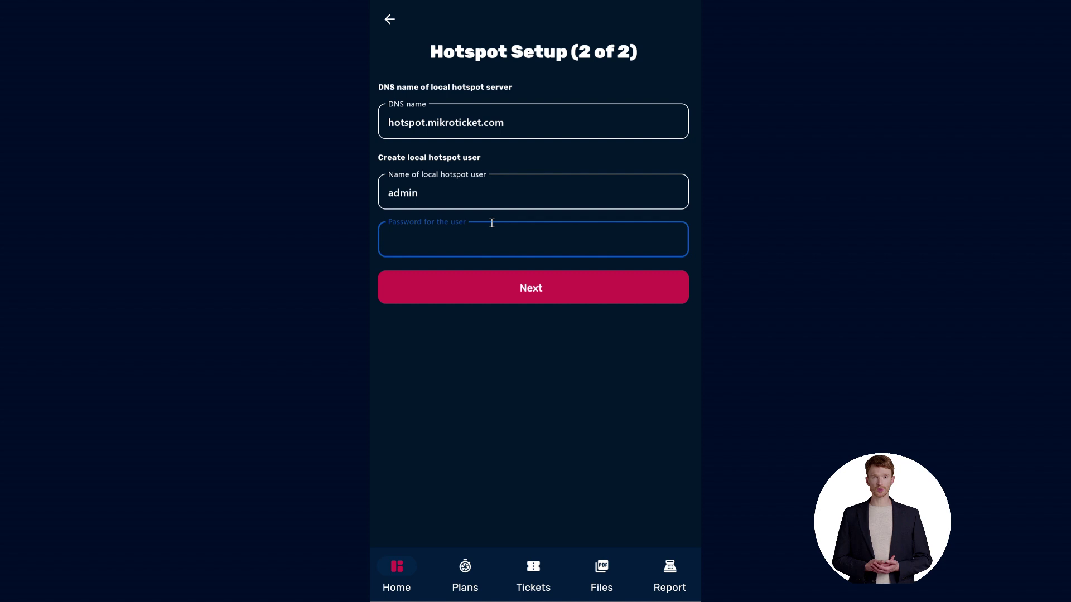
left_click(480, 288)
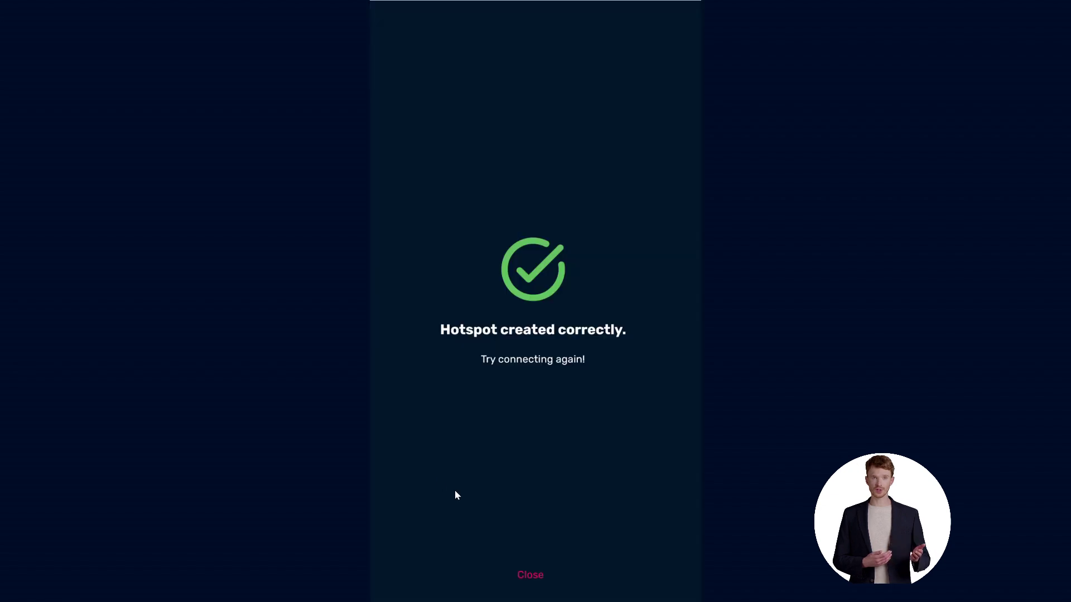
left_click(532, 573)
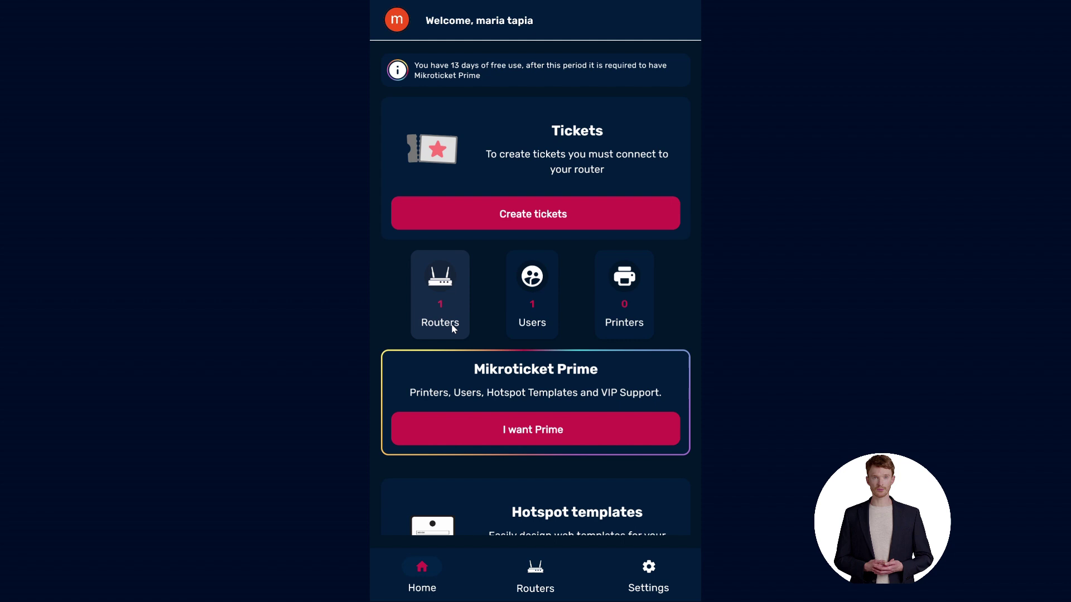
- Reboot the hAP ac lite router from the Routers list to apply the hotspot changes
left_click(445, 308)
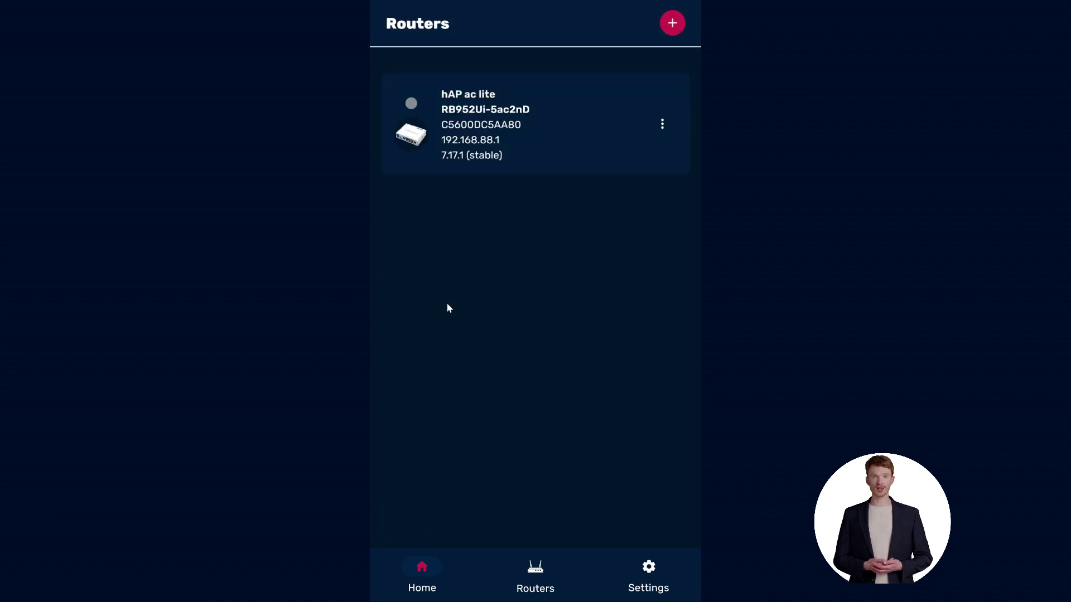
left_click(509, 140)
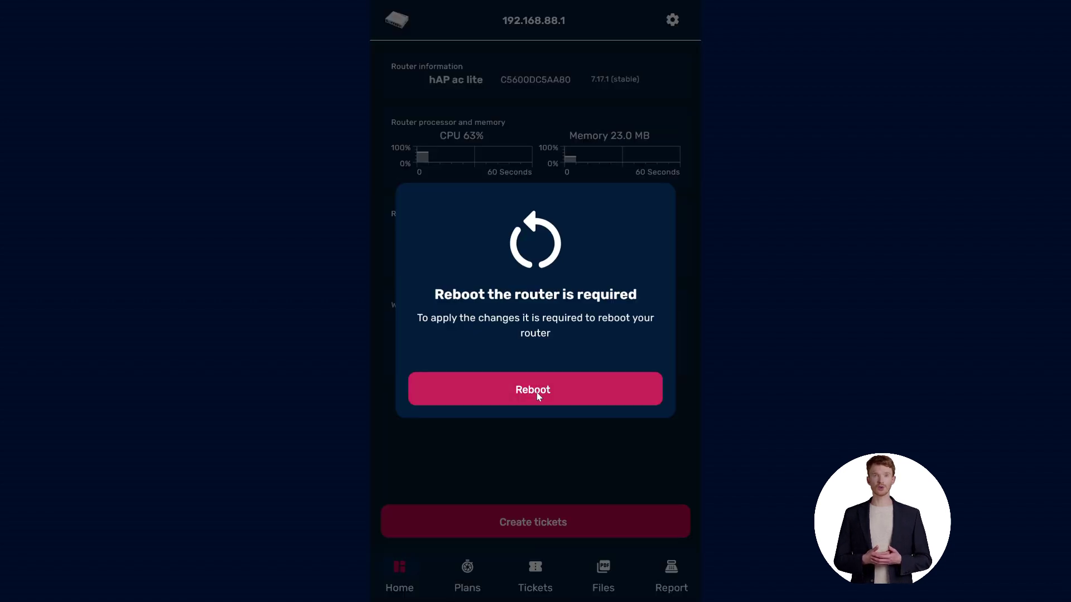
left_click(535, 391)
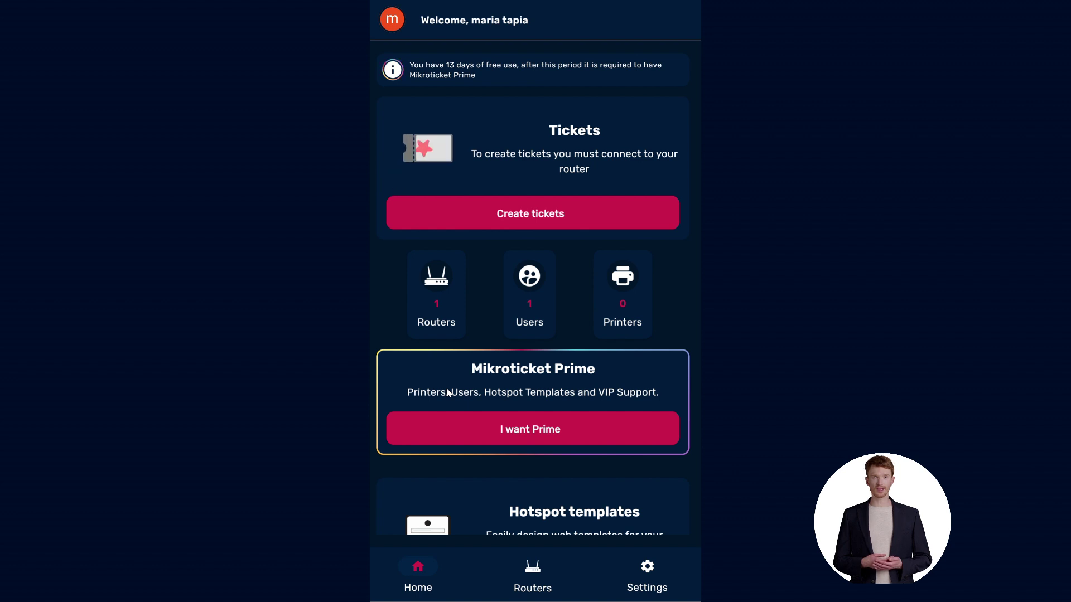
- Rename the router's WiFi network to MikroTikectApp and apply the update
left_click(442, 297)
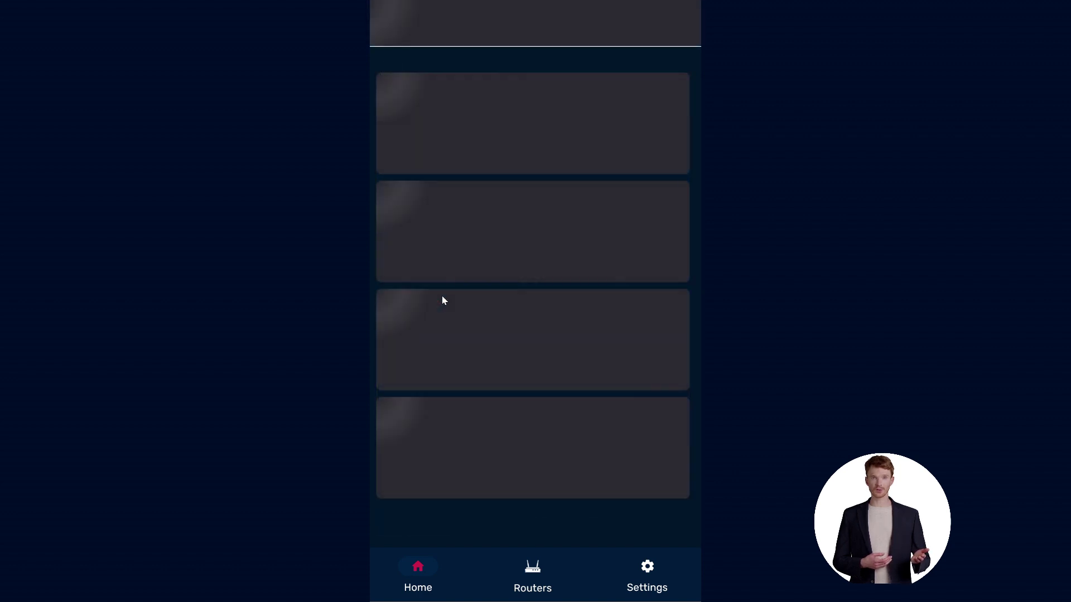
left_click(535, 140)
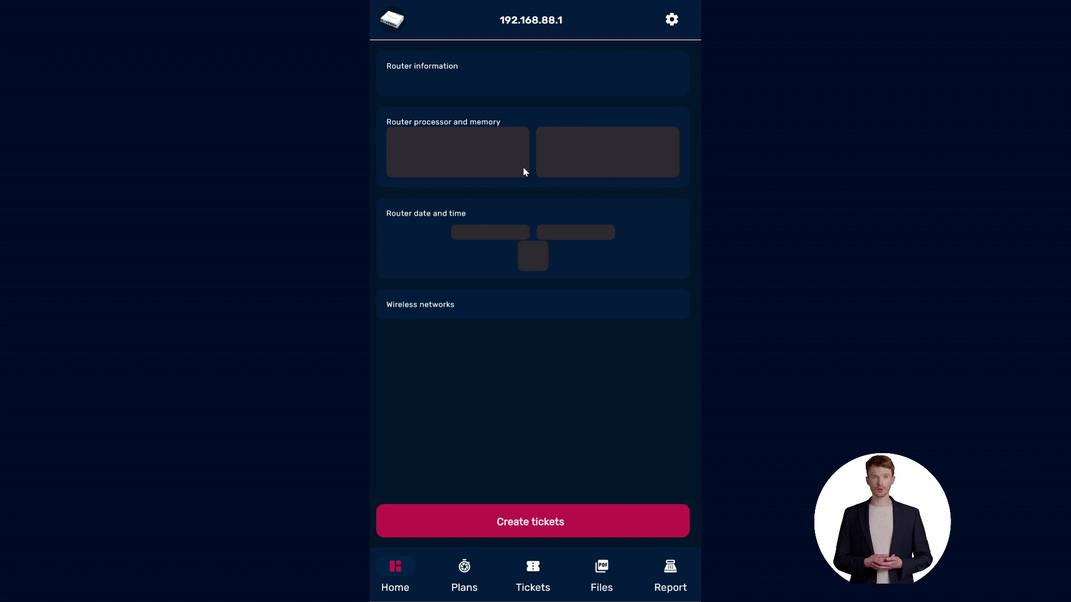
left_click(506, 377)
key("BackSpace")
key("BackSpace")
key("BackSpace")
key("BackSpace")
key("BackSpace")
key("BackSpace")
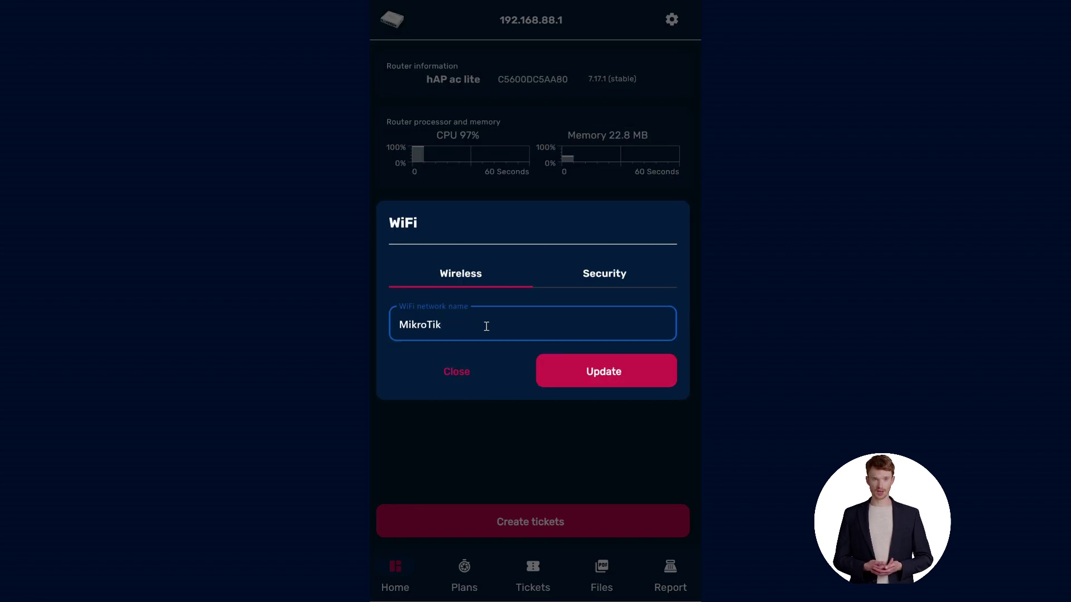
type("ectApp")
left_click(578, 364)
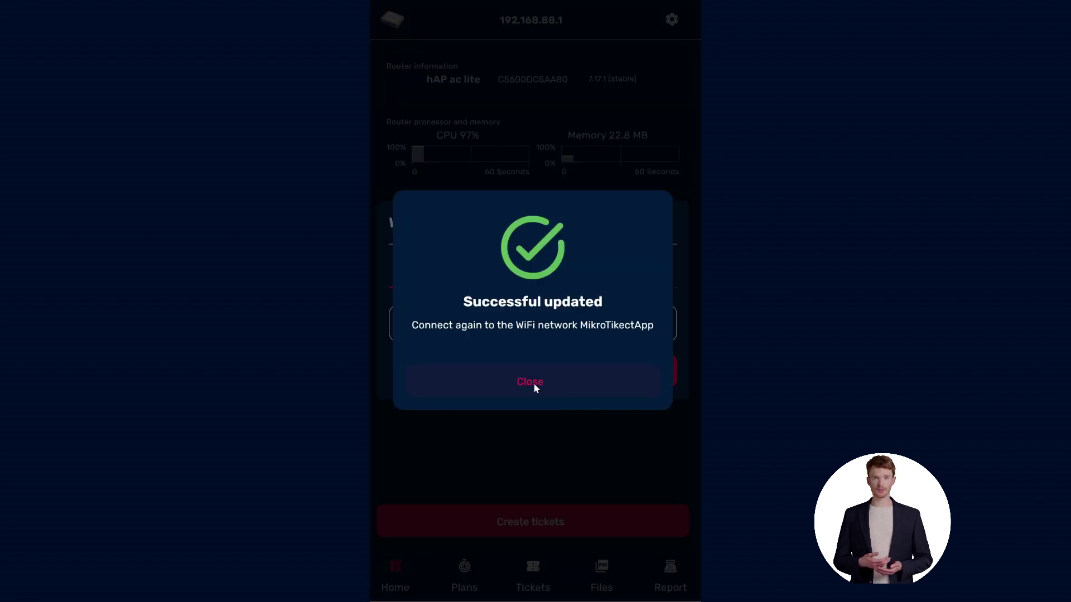
left_click(535, 385)
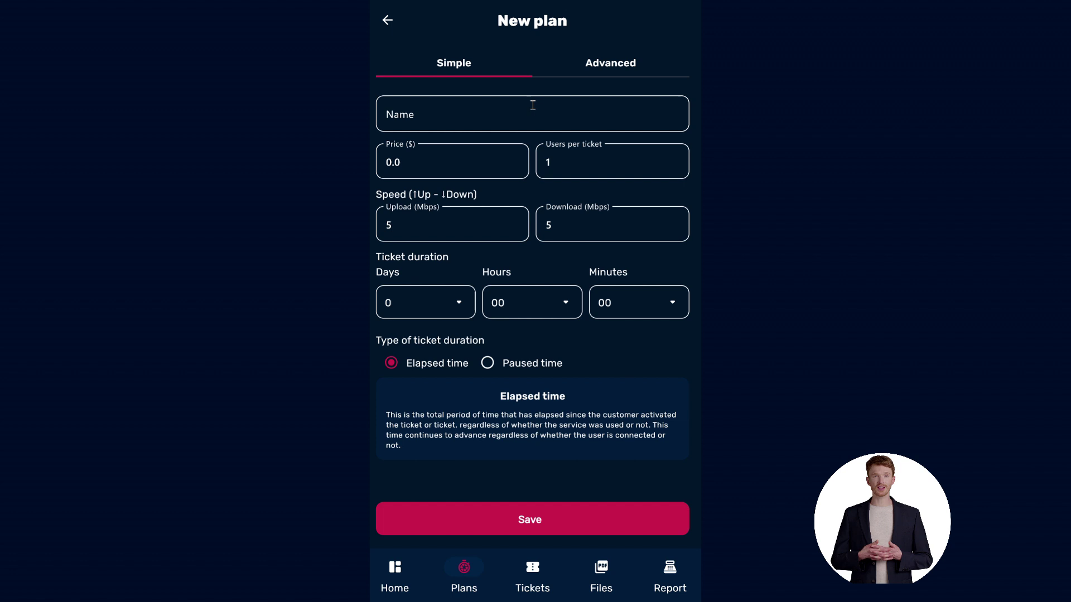
- Save a new plan named 1hour with 01 hours duration, keeping 5M/5M speed and $0.0 price
left_click(532, 105)
type("1h")
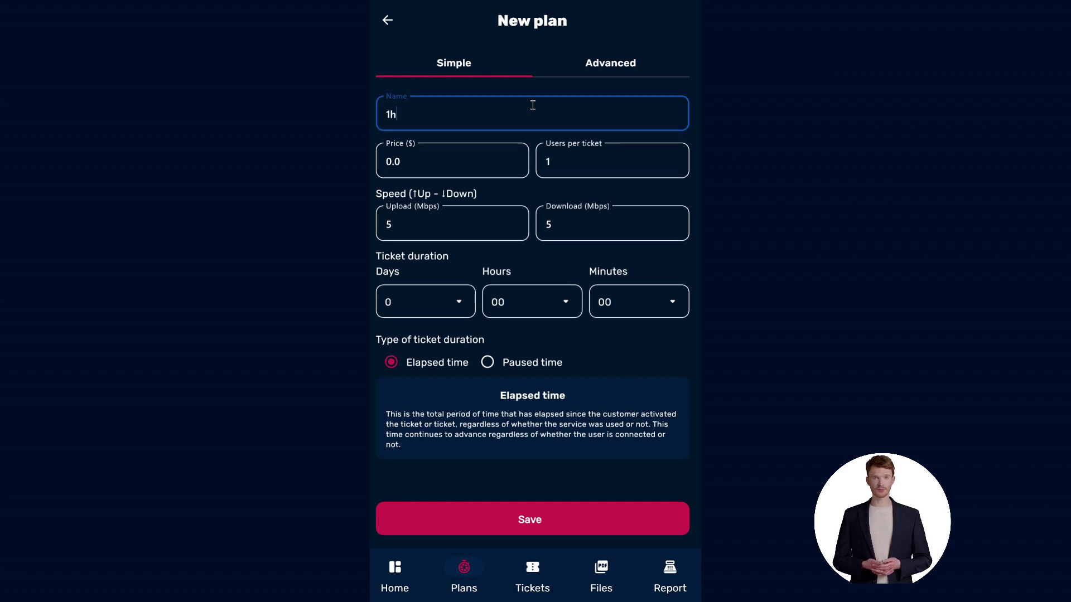
type("our")
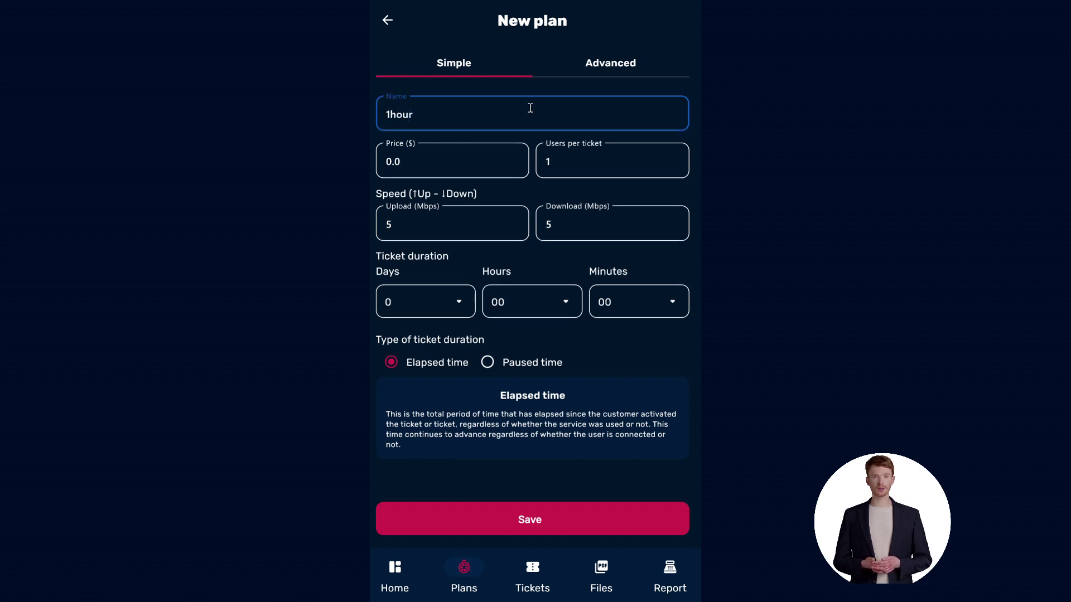
left_click(508, 152)
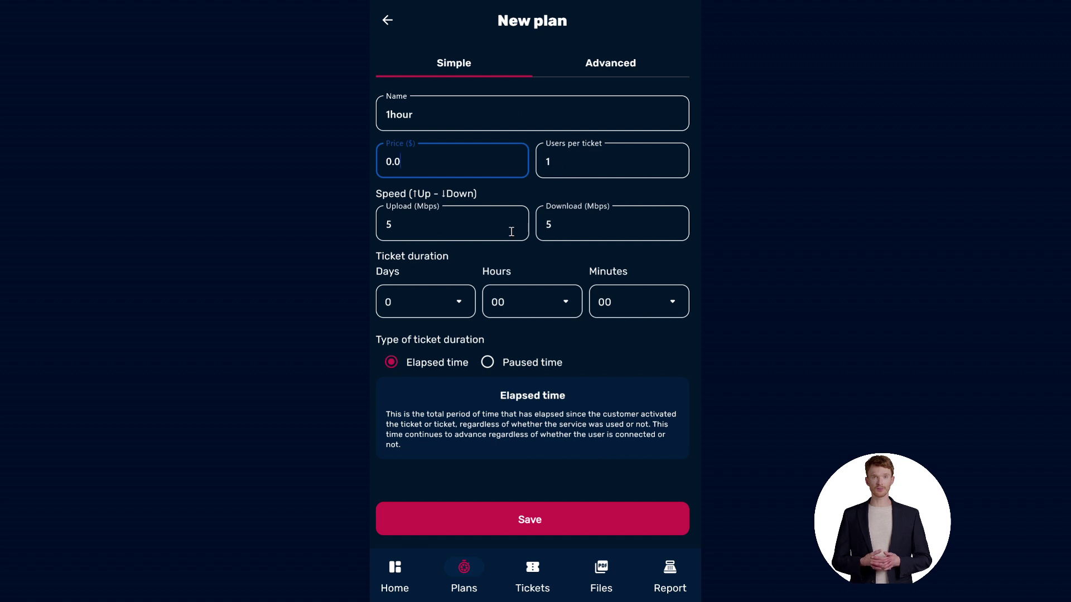
left_click(511, 231)
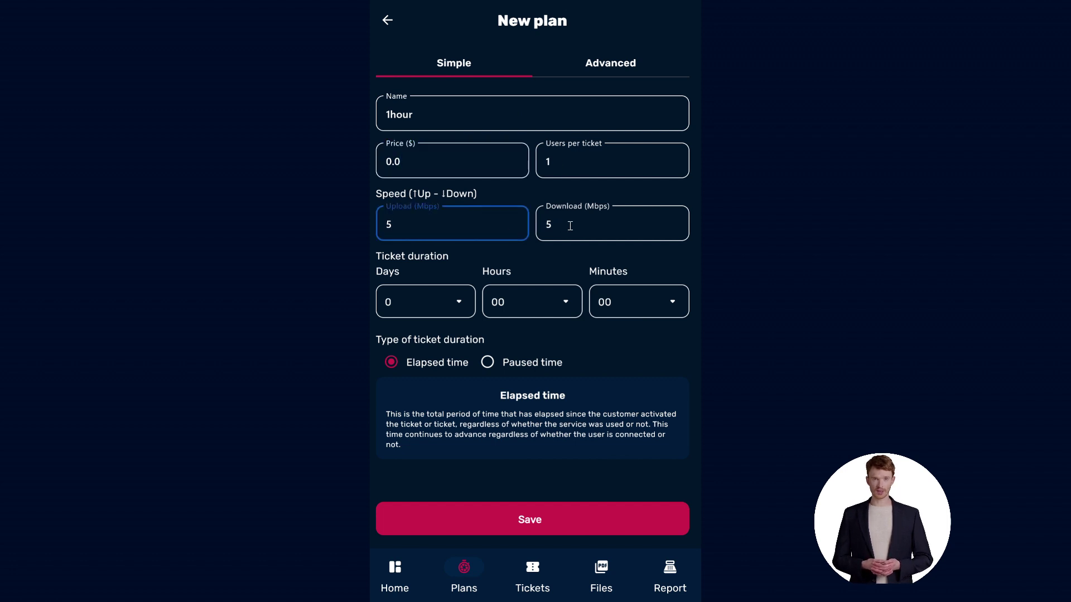
left_click(569, 226)
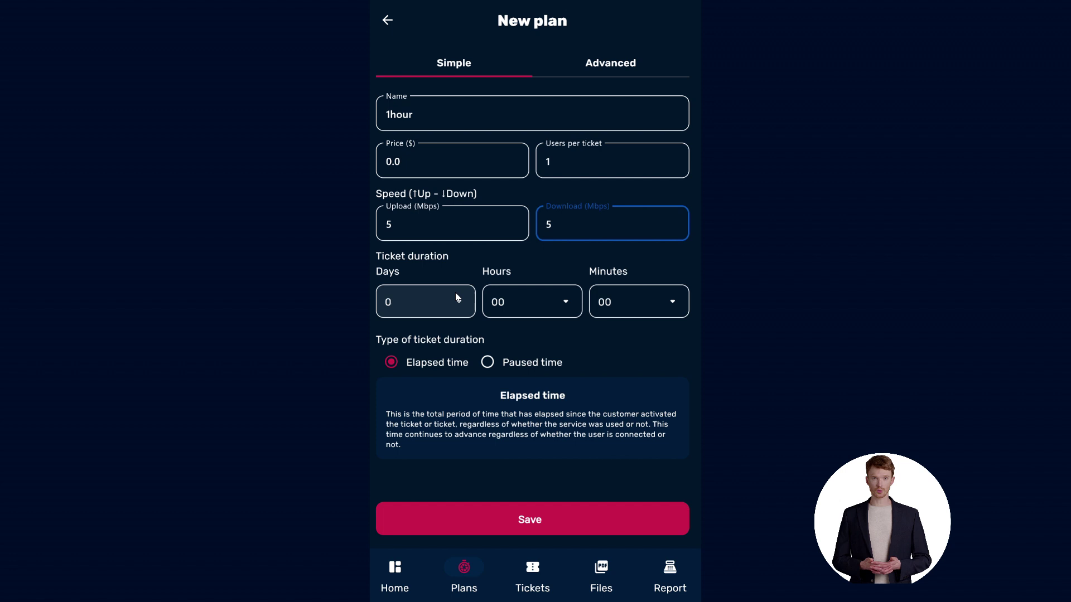
left_click(532, 290)
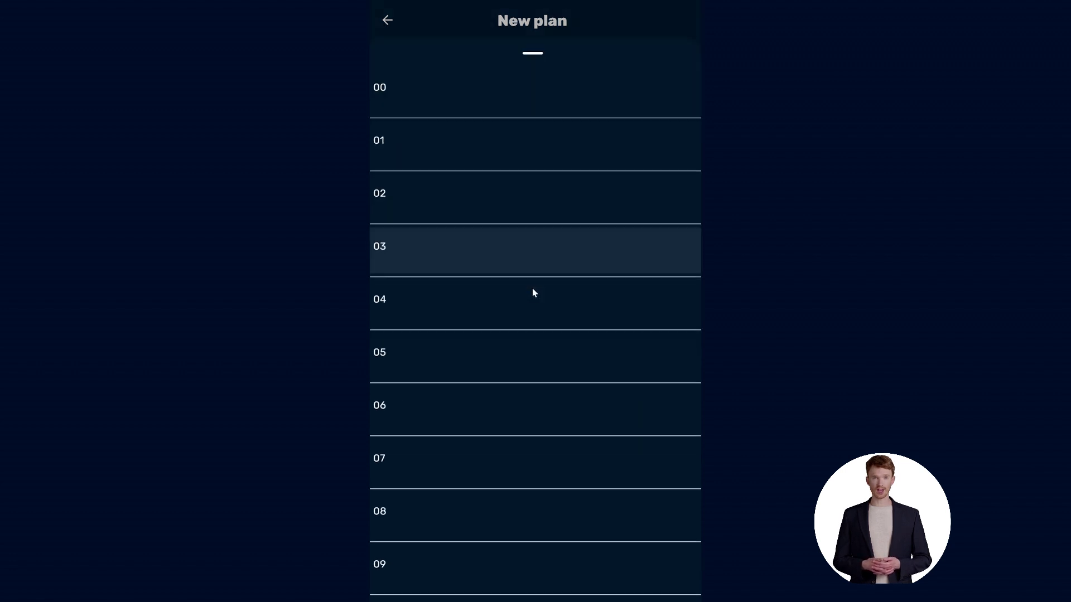
left_click(498, 120)
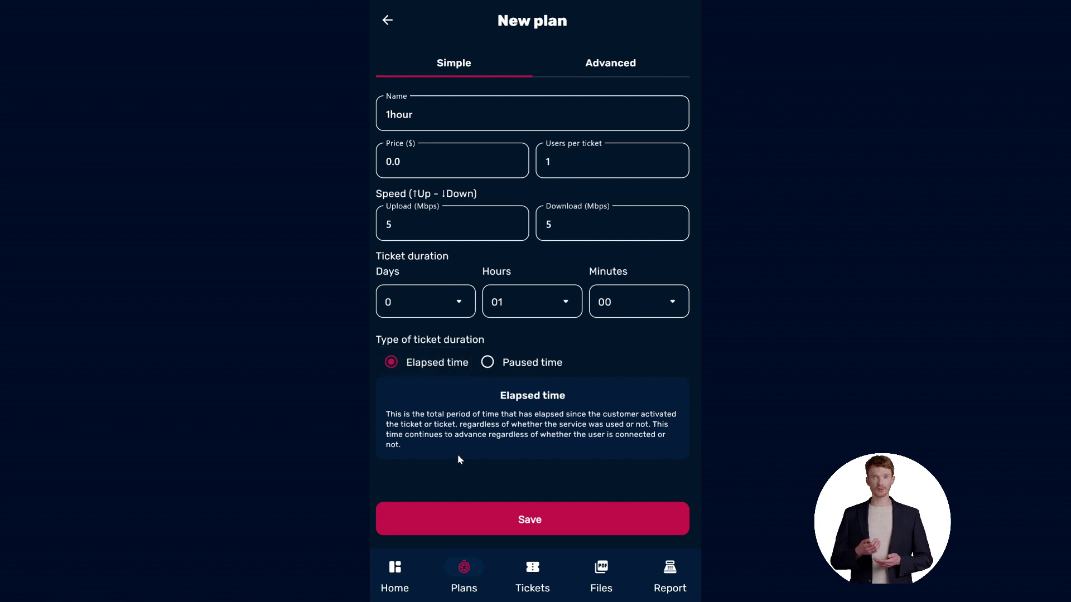
left_click(513, 519)
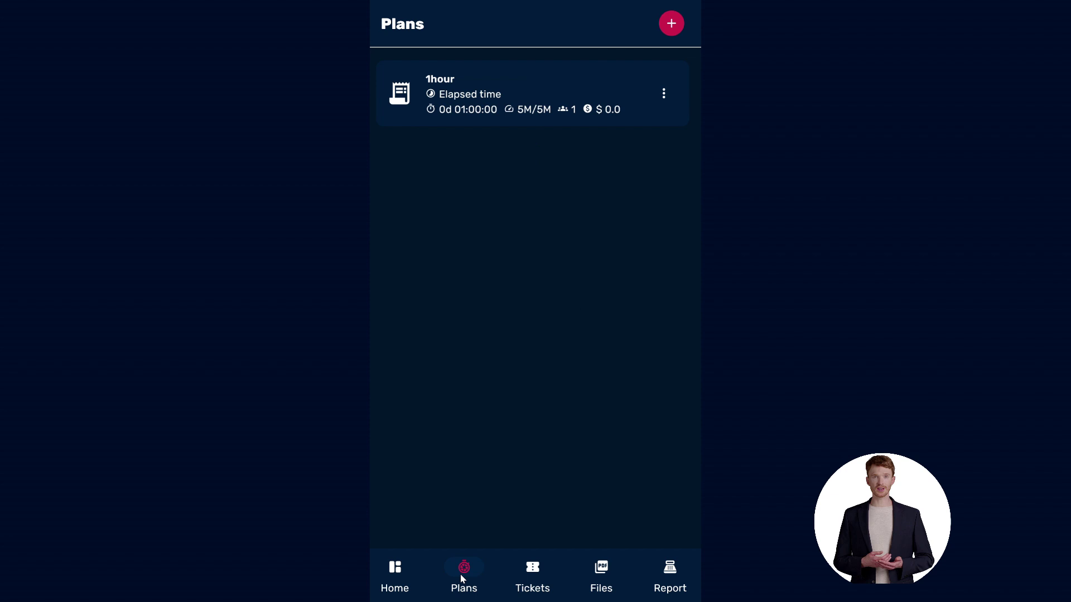
left_click(526, 583)
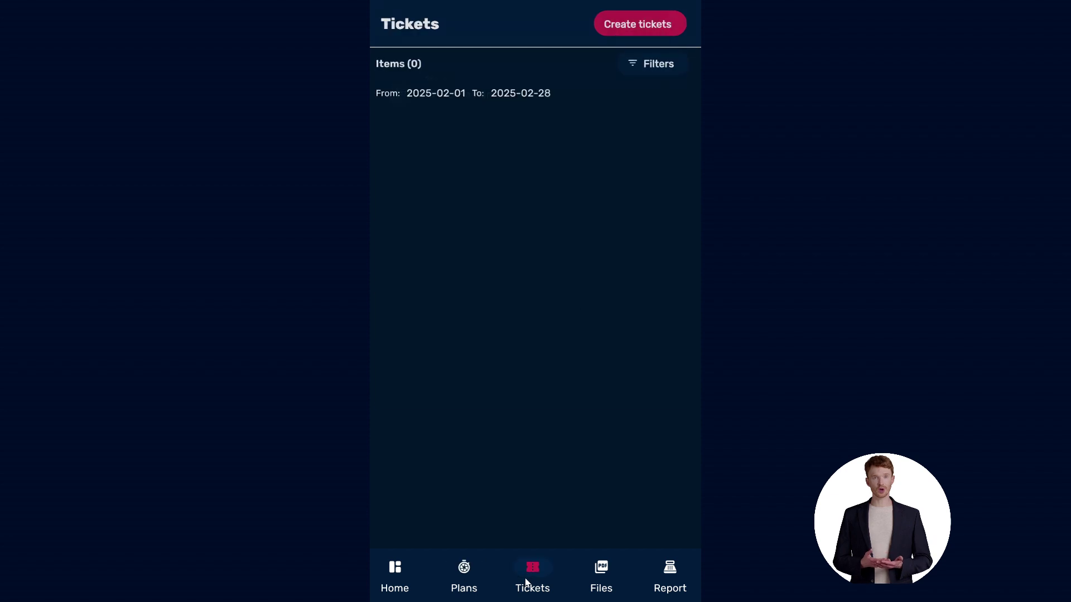
- Generate one ticket for the 1hour plan with output Ticket on screen and confirm the preview
left_click(629, 26)
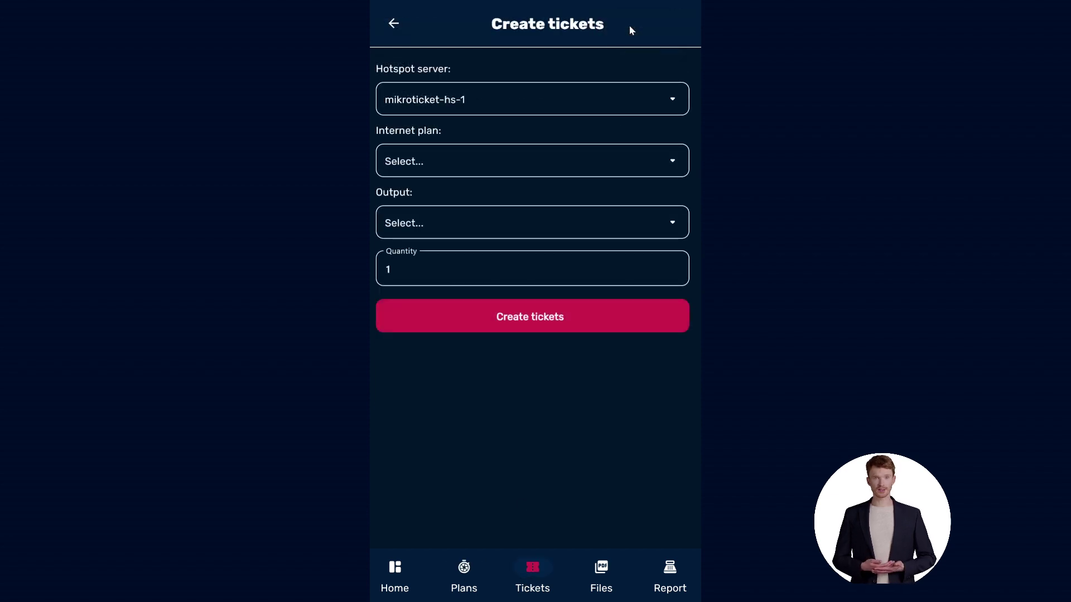
left_click(552, 161)
left_click(460, 493)
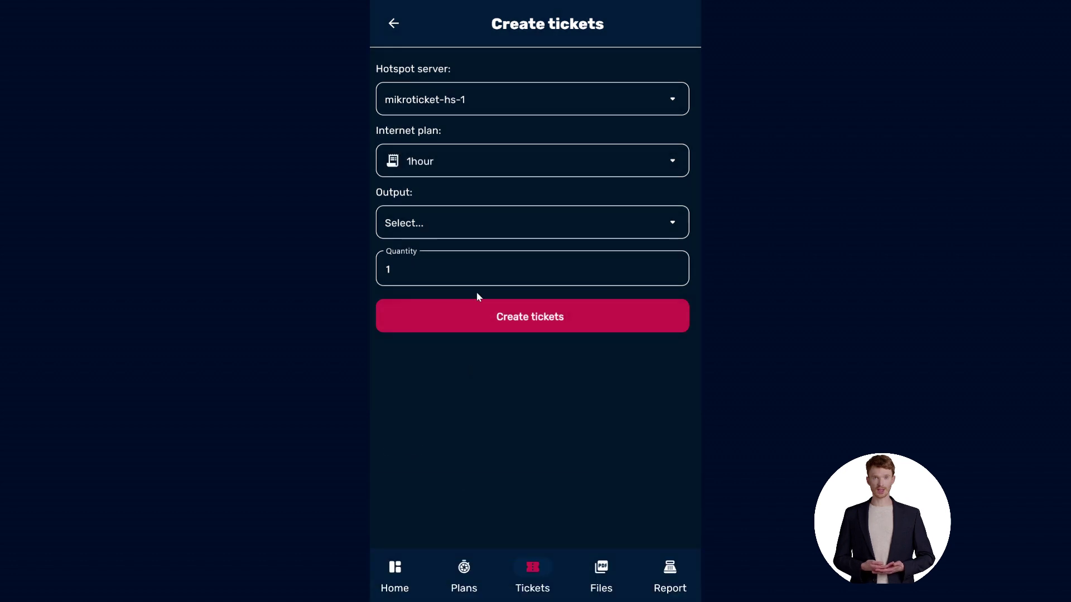
left_click(492, 219)
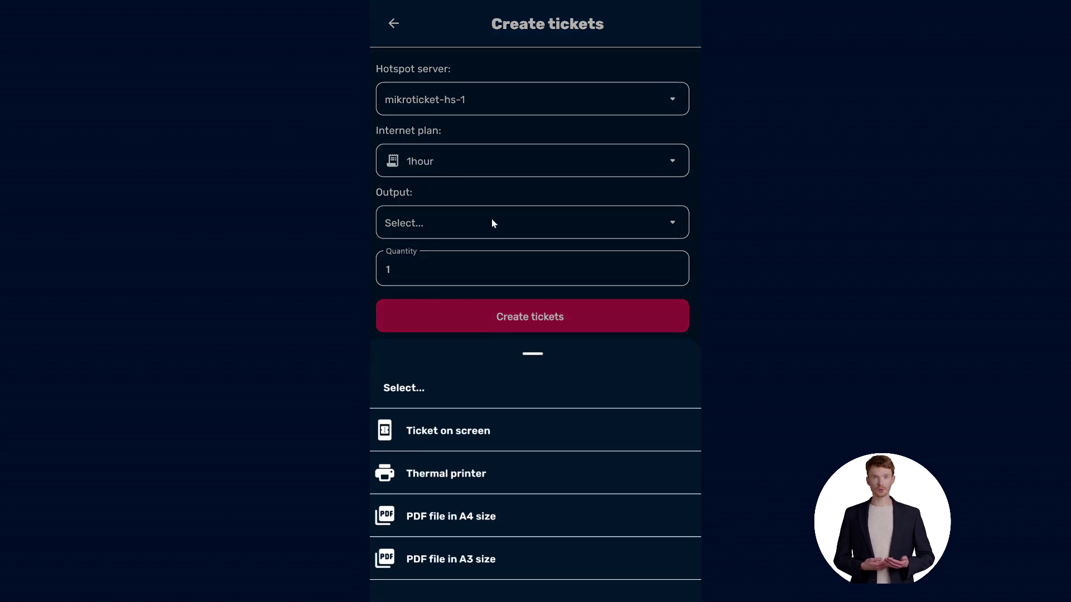
left_click(436, 435)
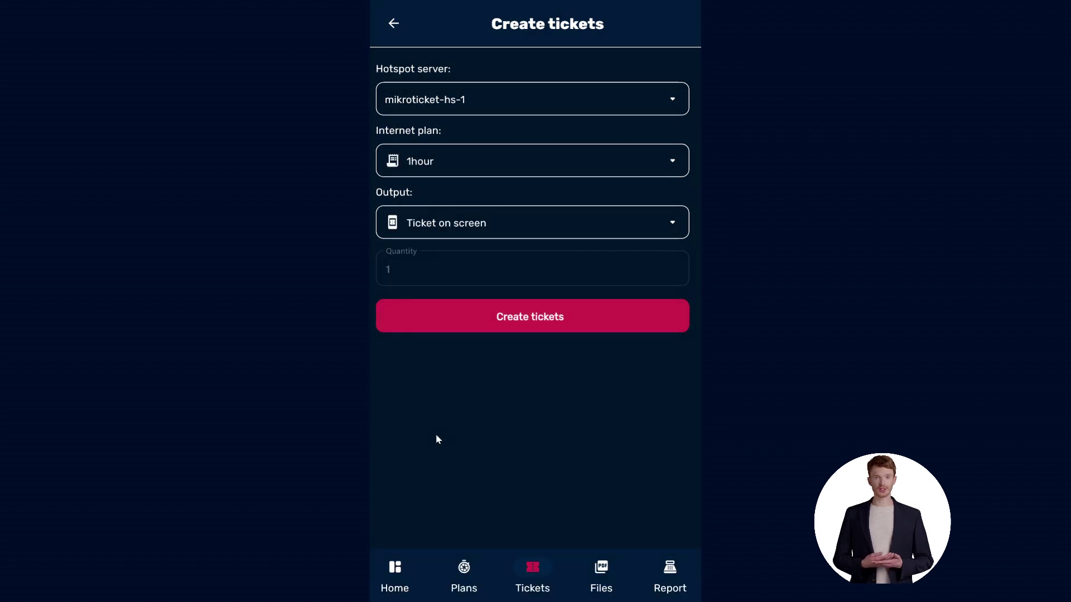
left_click(461, 316)
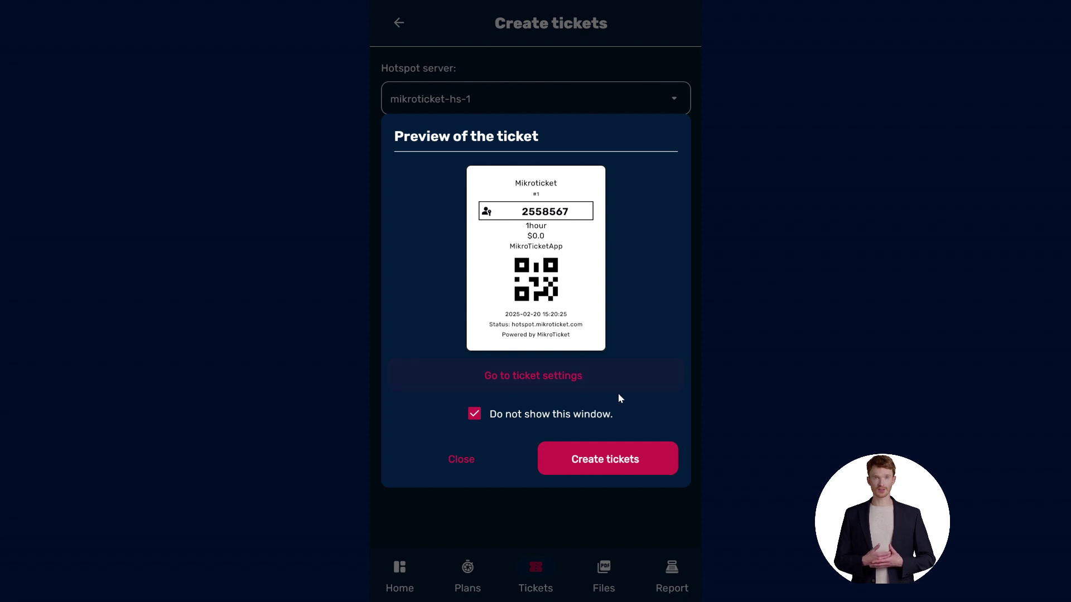
left_click(623, 458)
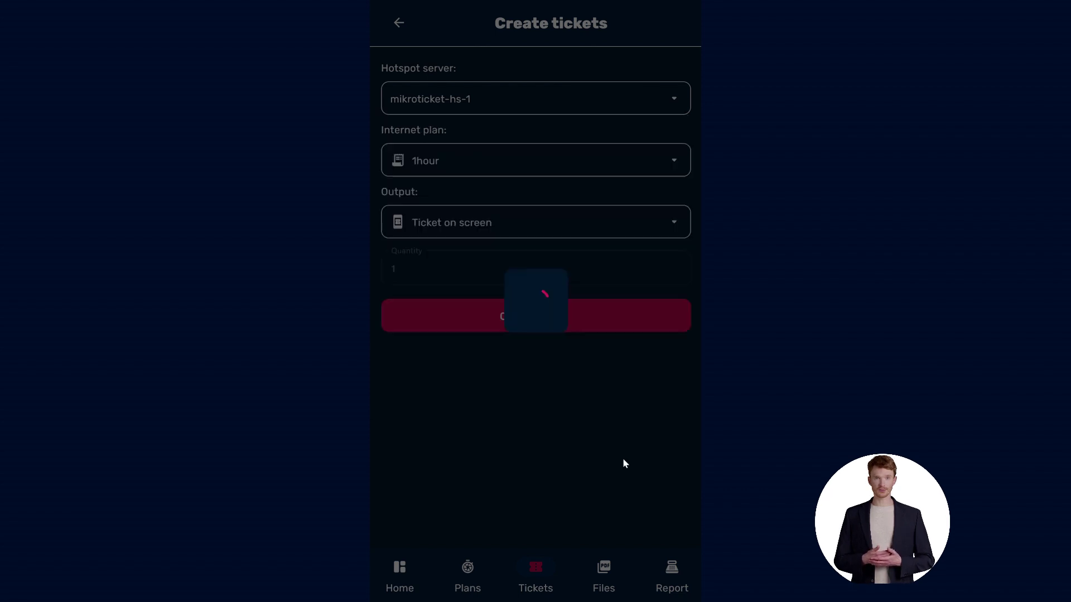